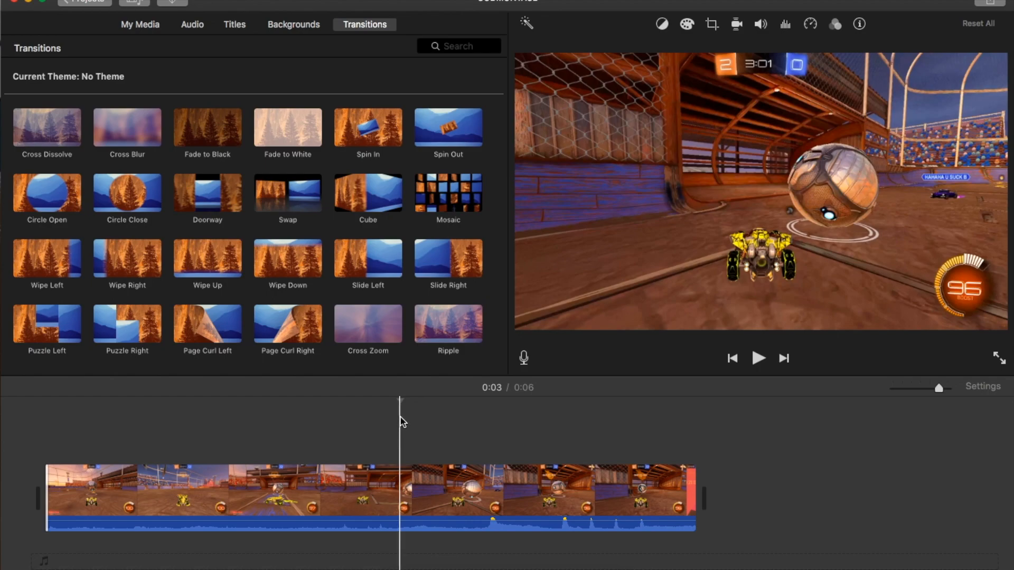
Look through the audio library, return to the transitions and play the gameplay clip from its beginning
left_click_drag(401, 422, 403, 423)
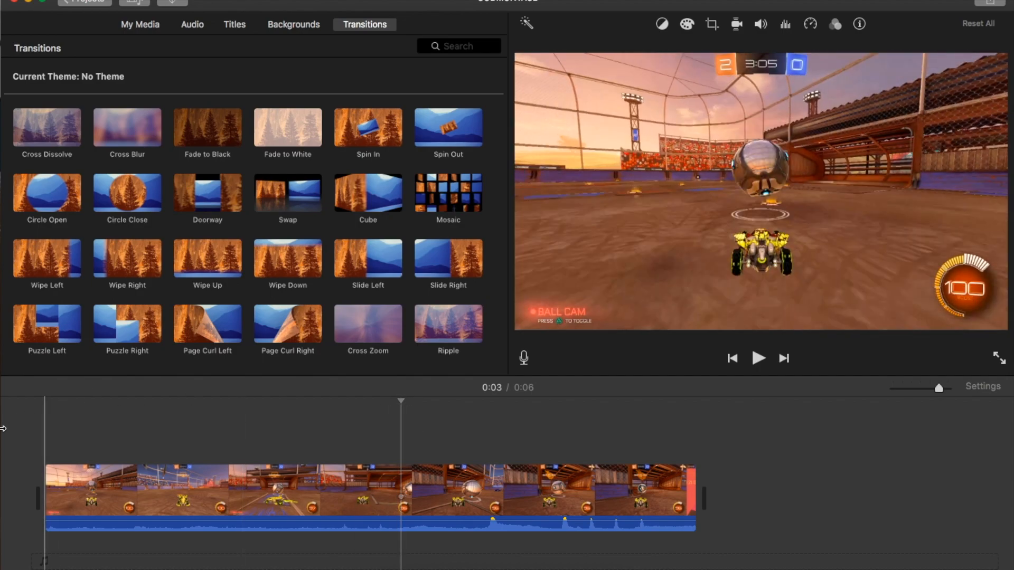
left_click(15, 452)
left_click(49, 0)
left_click(300, 229)
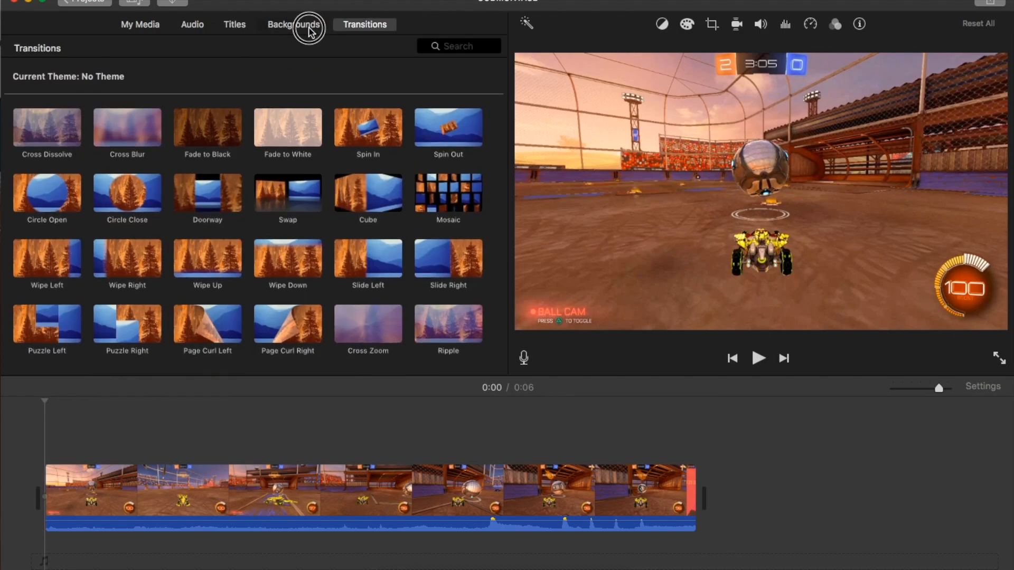
left_click(309, 29)
left_click(234, 29)
left_click(192, 25)
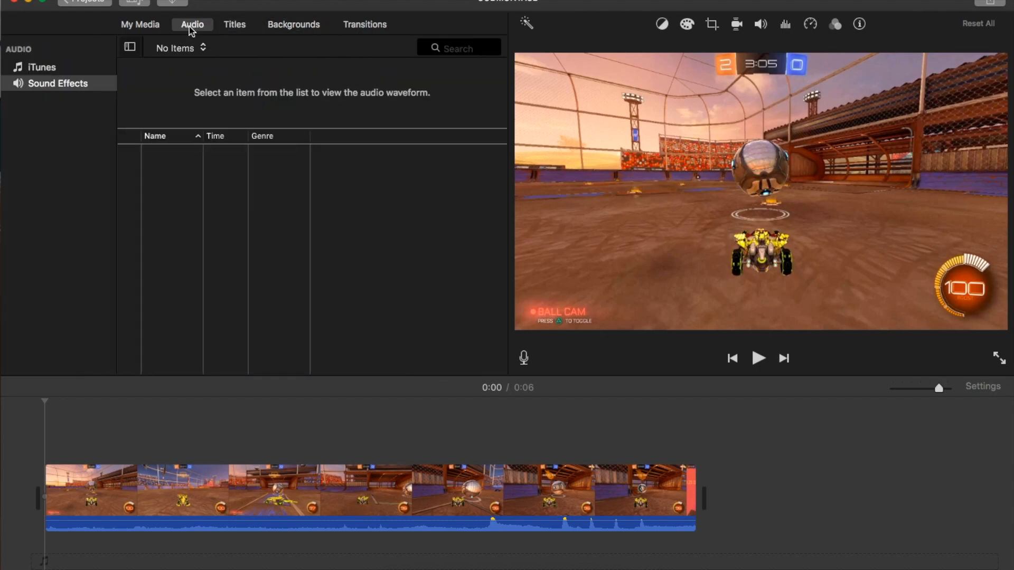
left_click(365, 24)
key("space")
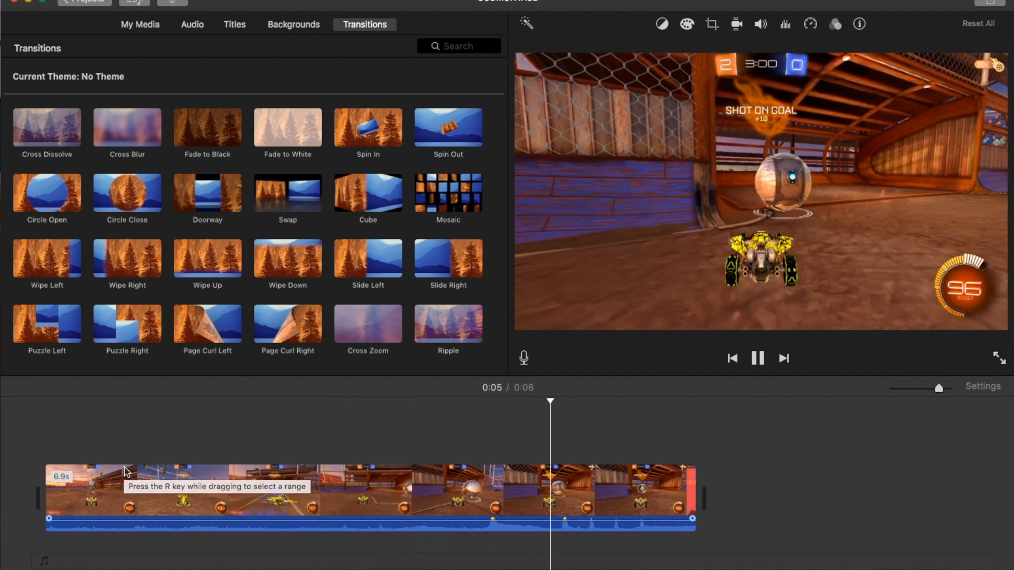
Trim the start of the gameplay clip so it lasts 3.9 s, playing it back to check the cut
left_click(53, 493)
left_click_drag(54, 496, 373, 509)
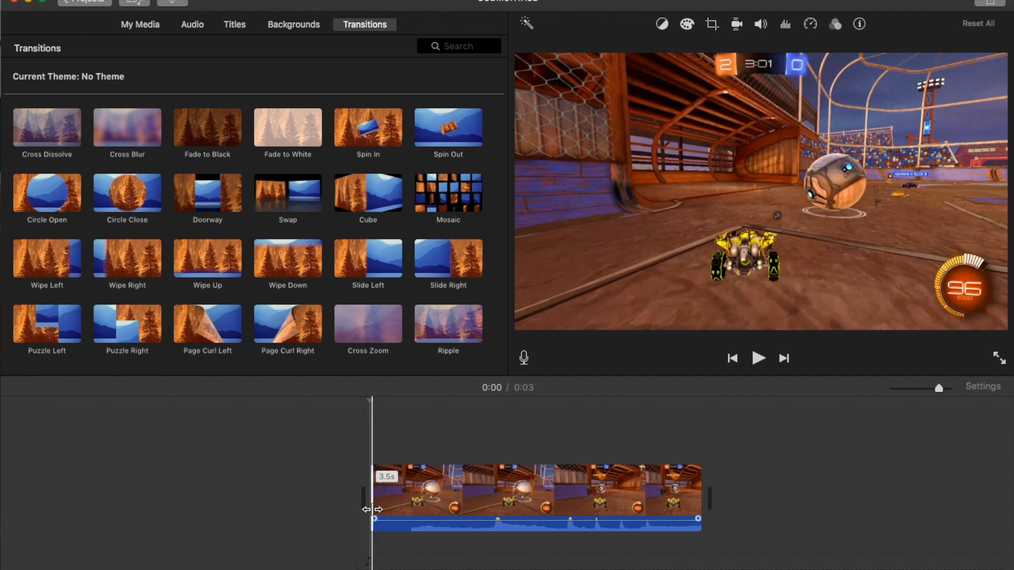
key("space")
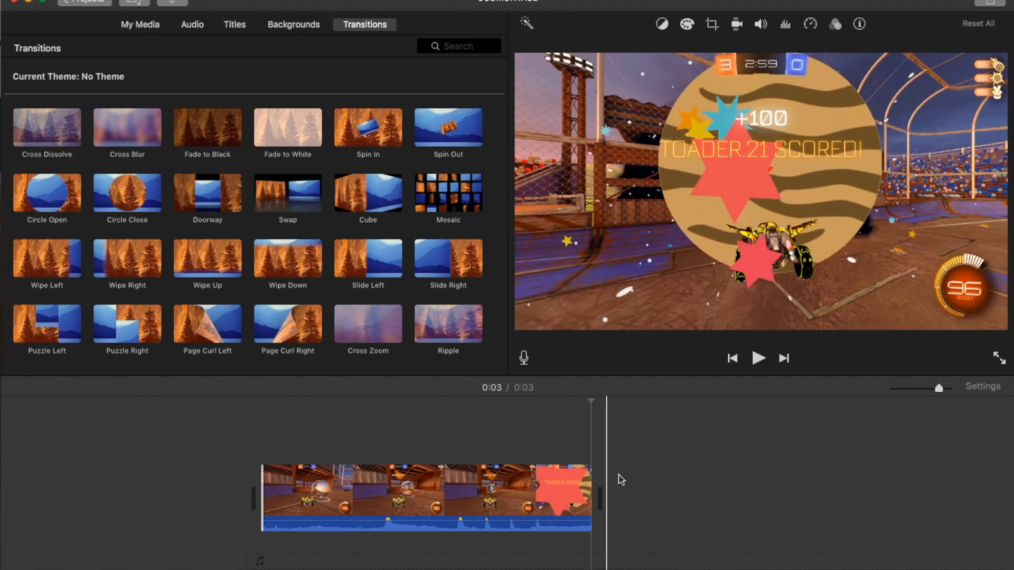
key("space")
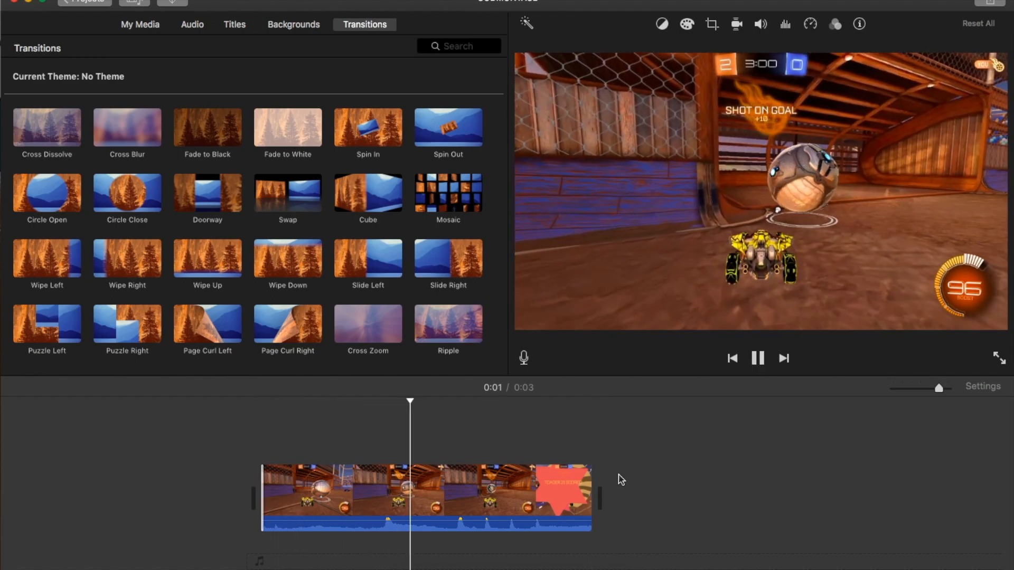
key("space")
left_click_drag(261, 495, 204, 495)
key("space")
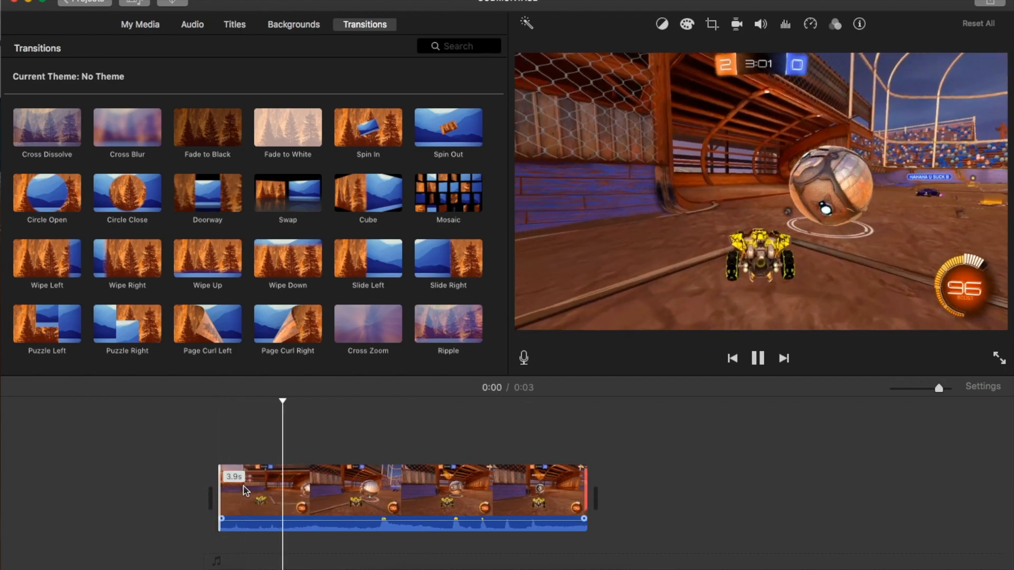
key("space")
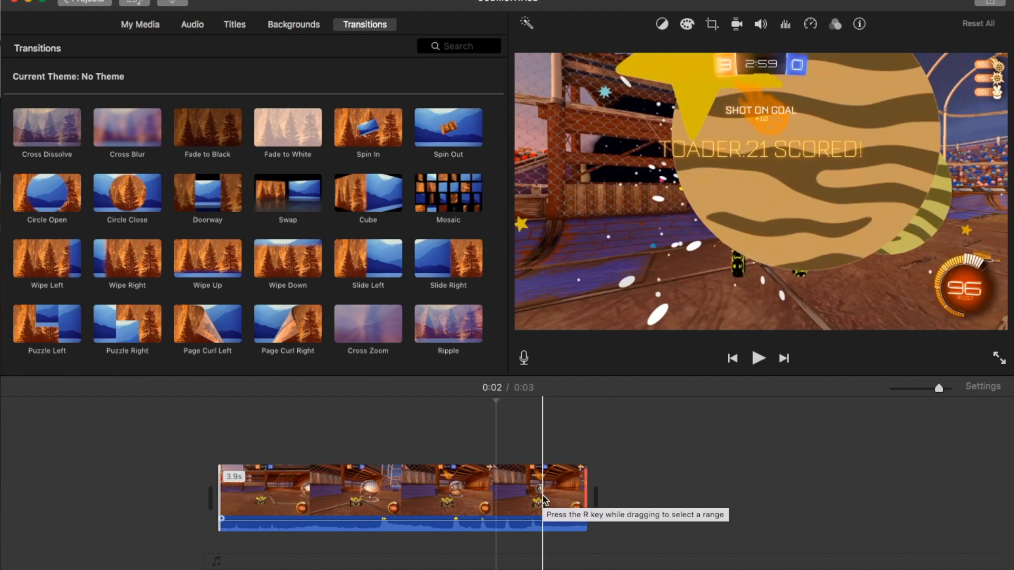
Duplicate the 3.9 s clip twice so three copies stand one after another in the timeline
left_click(542, 498)
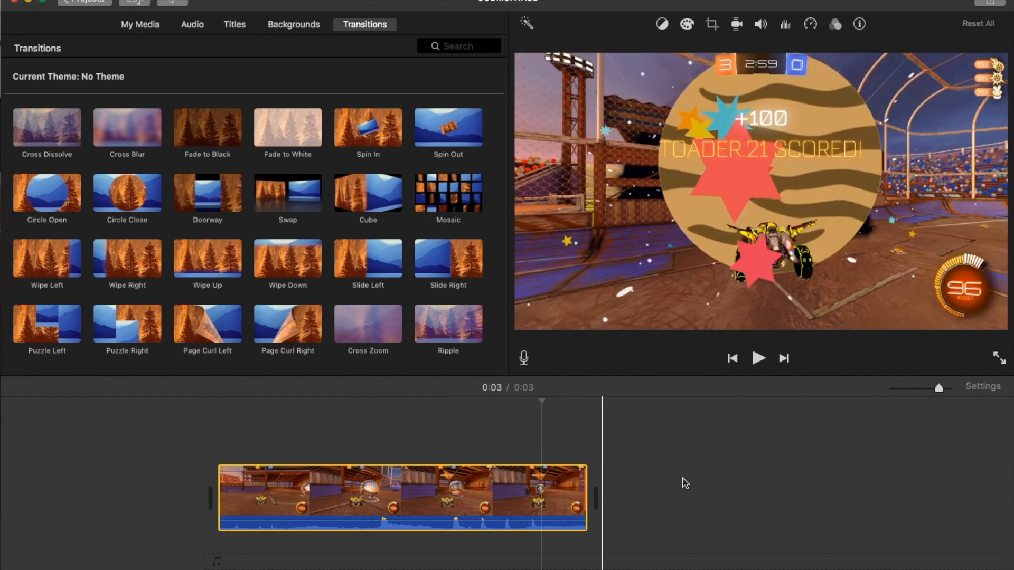
key("super+v")
key("space")
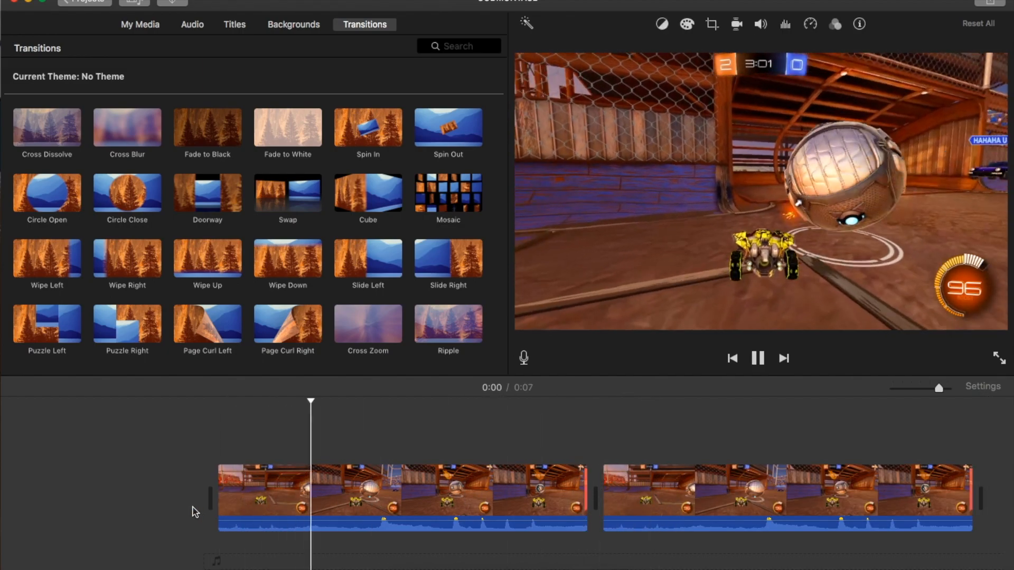
left_click(599, 438)
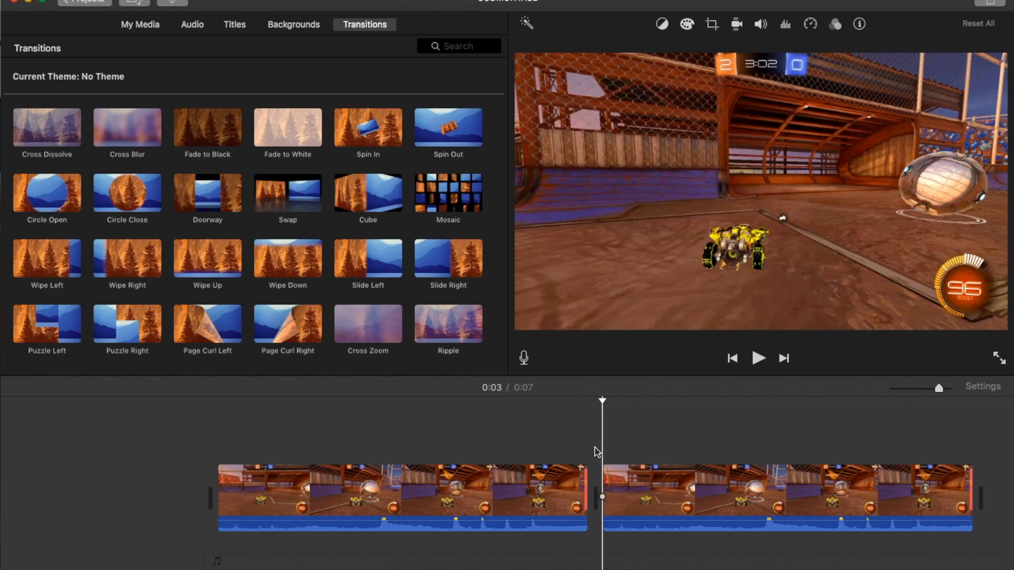
key("super+v")
scroll(581, 433, "right", 2)
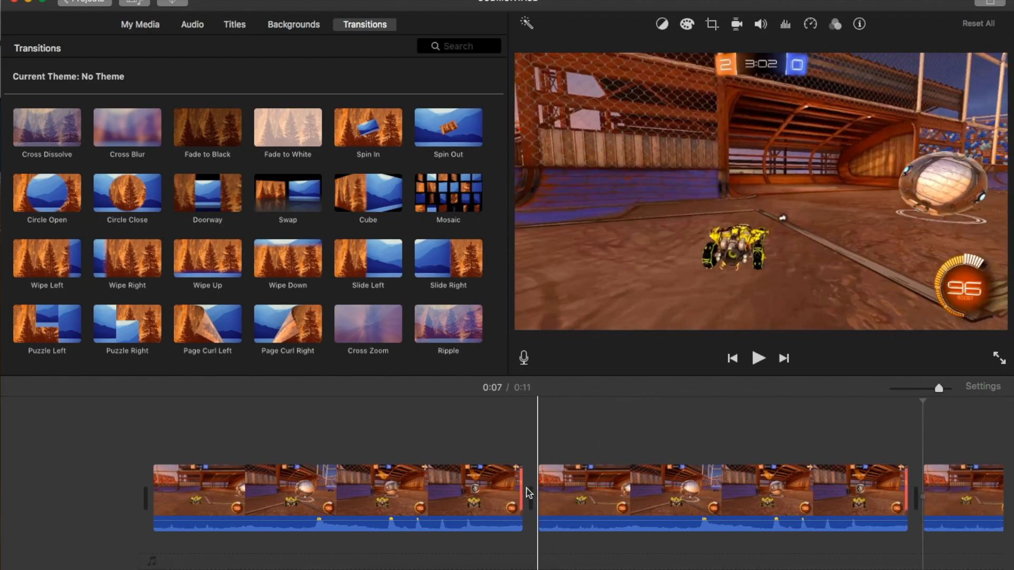
Place one copy of the clip as an overlay directly above the second clip, aligned with its start
key("super+minus")
left_click(294, 477)
left_click_drag(294, 477, 281, 391)
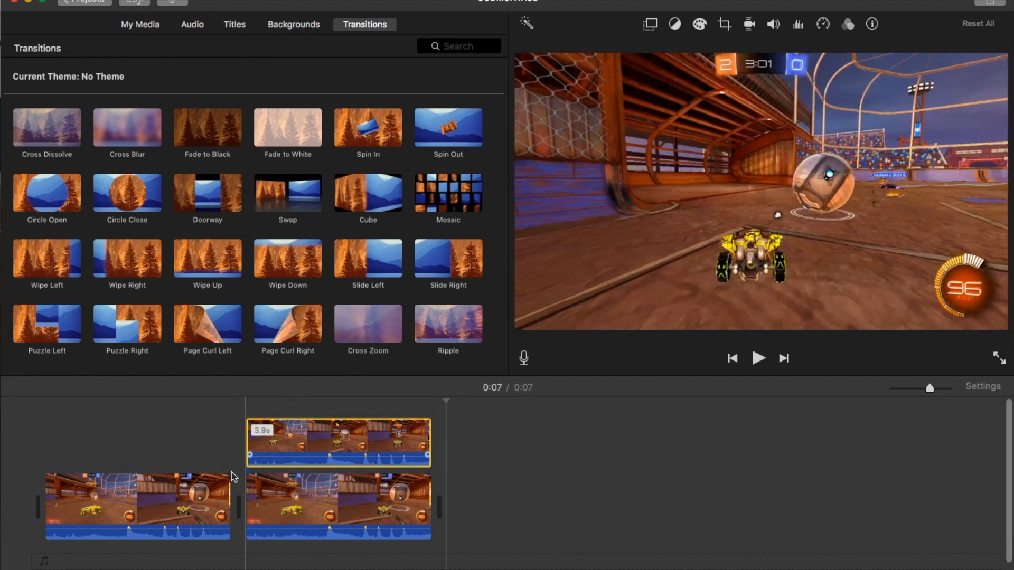
key("super+equal")
key("super+equal")
scroll(237, 471, "left", 2)
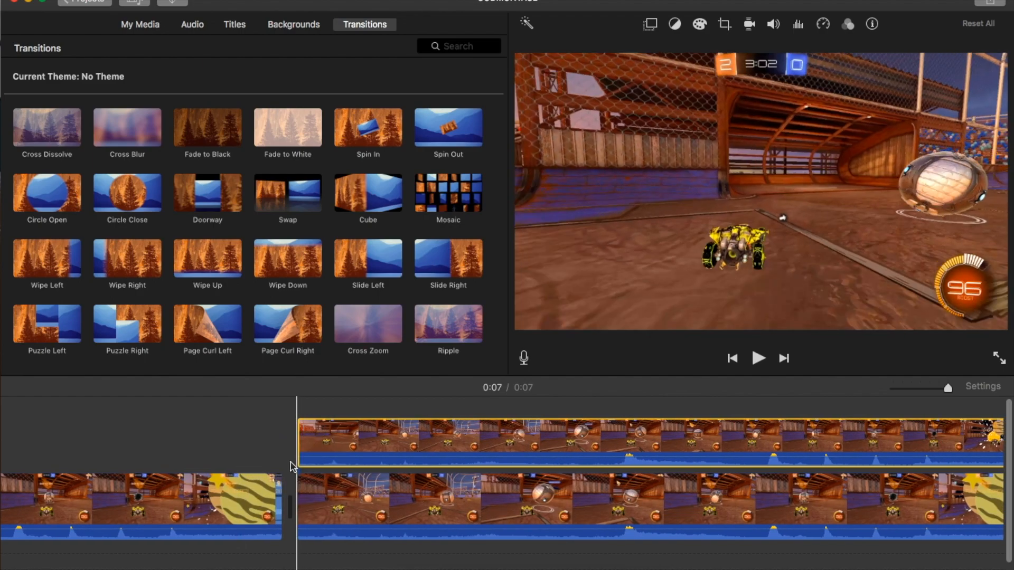
scroll(291, 467, "left", 1)
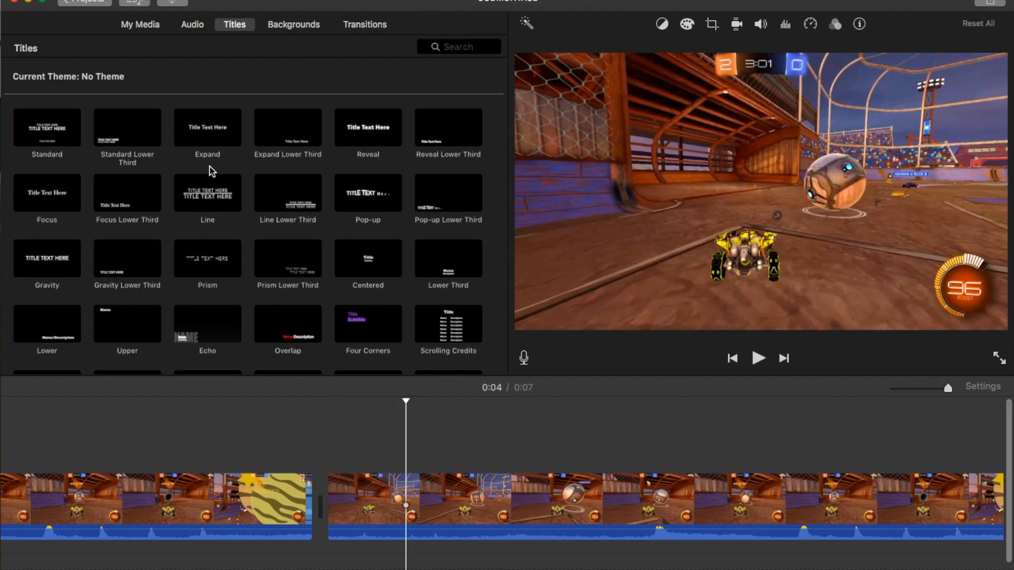
Add the Line title above the second clip, aligned with the clip's start
left_click_drag(210, 182, 320, 441)
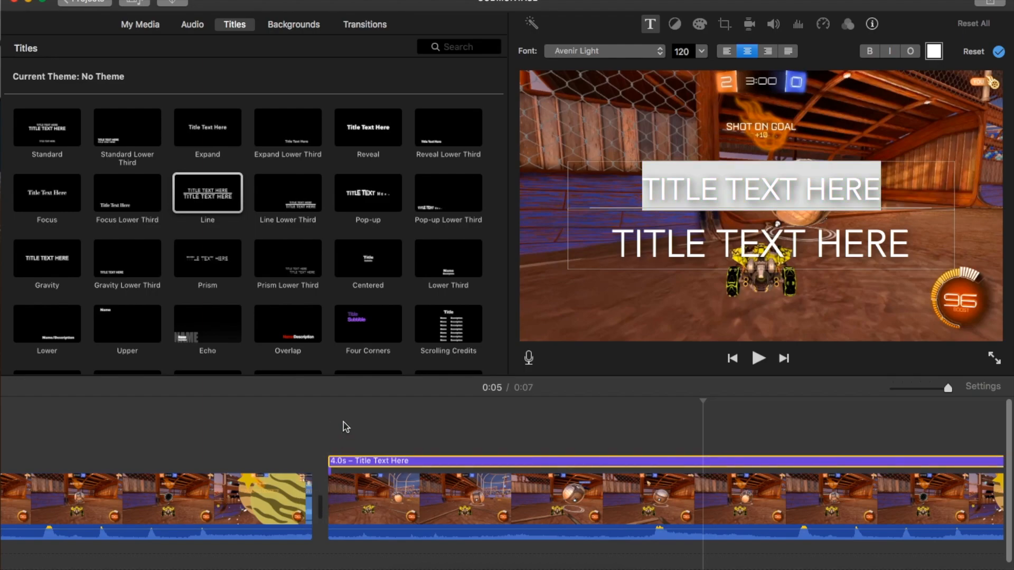
left_click(325, 434)
Add a Cross Blur transition between the two clips, removing it once and applying it again
left_click(364, 24)
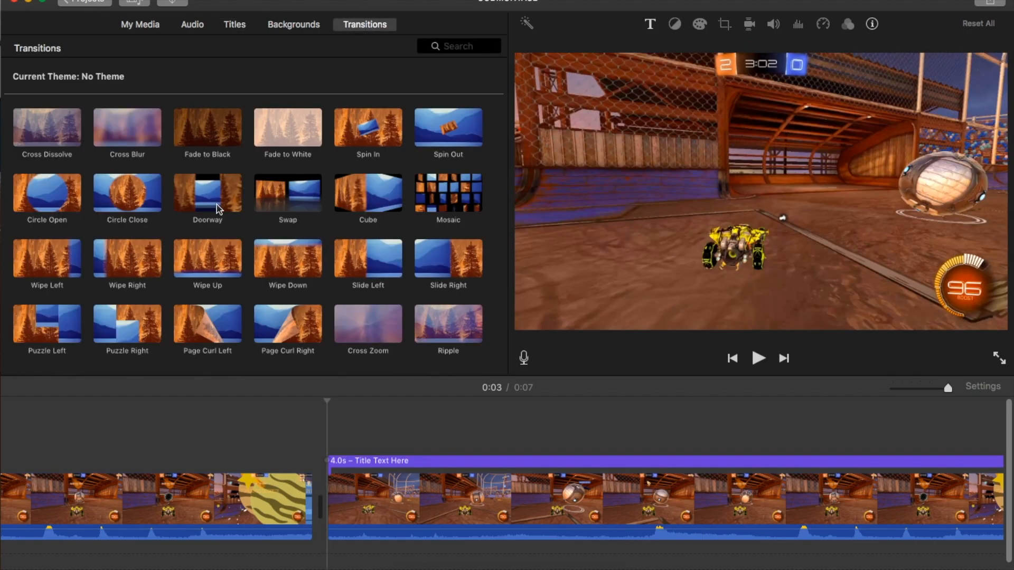
mouse_move(107, 120)
left_mouse_down()
mouse_move(226, 220)
mouse_move(260, 414)
mouse_move(247, 483)
left_mouse_up()
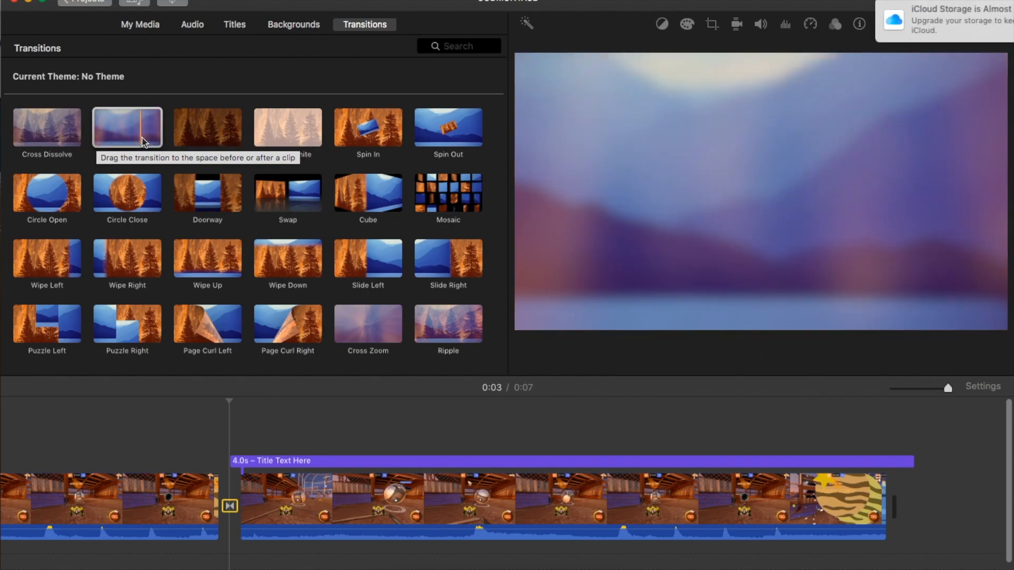
left_click(987, 32)
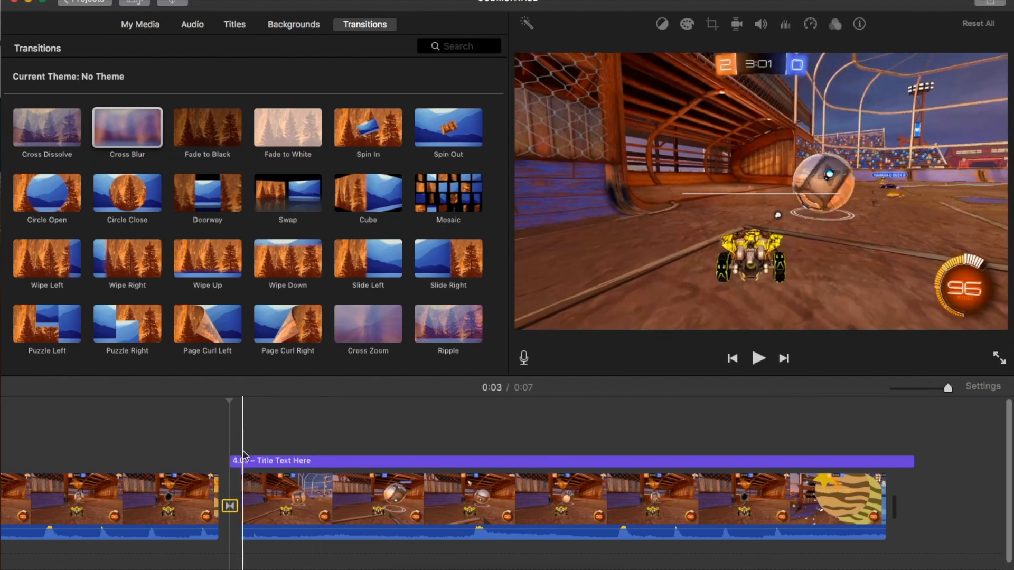
key("Delete")
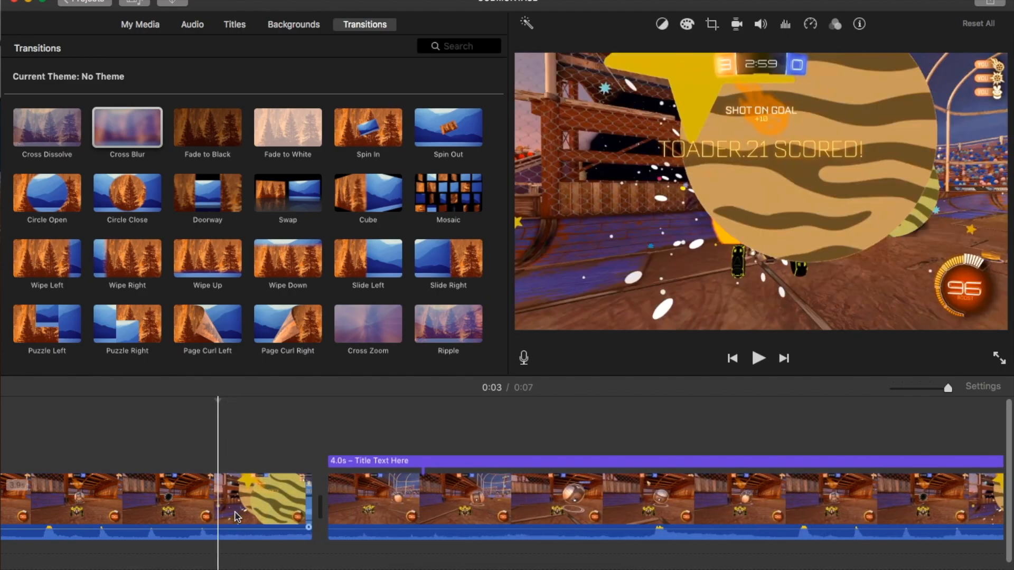
left_click_drag(156, 129, 239, 496)
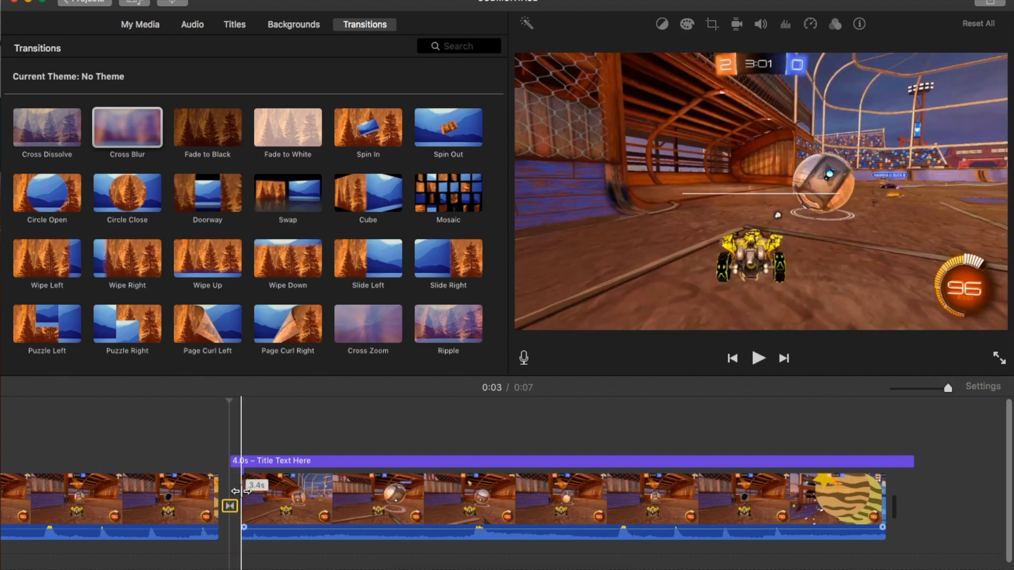
Extend the second clip's start after the transition to a 4.3 s length and play the sequence from the beginning
scroll(242, 489, "left", 3)
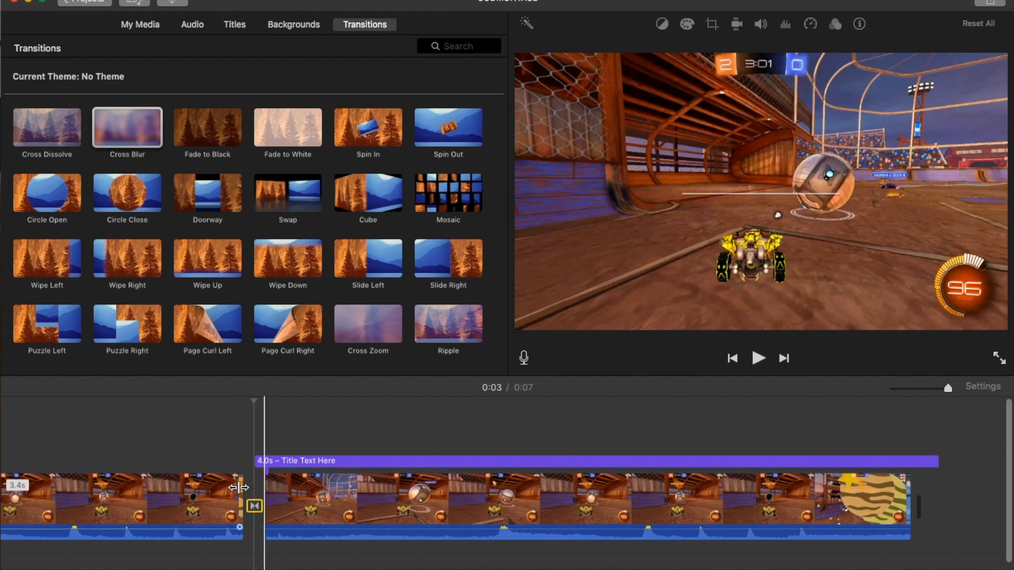
left_click(310, 492)
left_click_drag(310, 492, 145, 491)
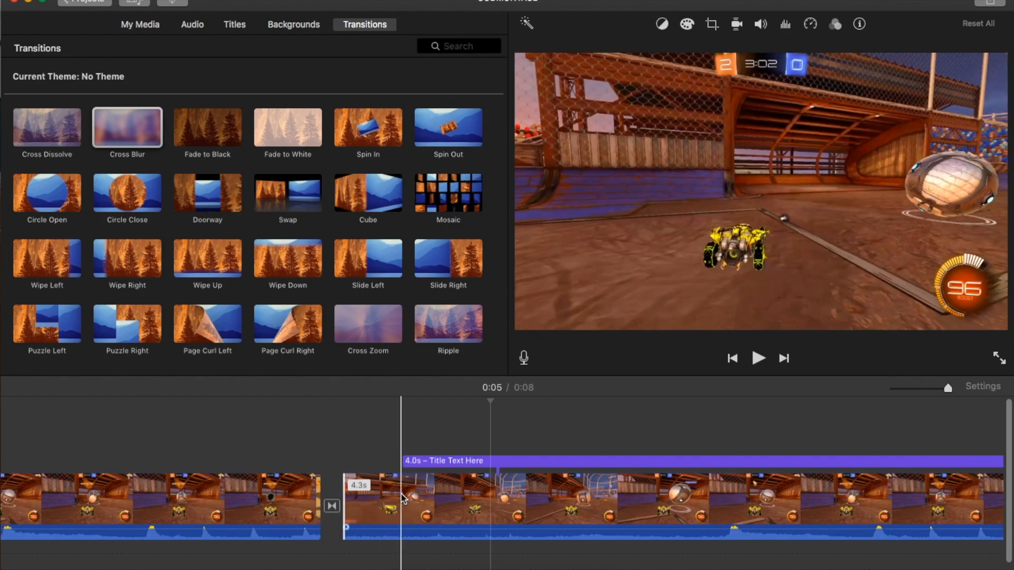
key("space")
key("space")
scroll(404, 499, "left", 10)
key("space")
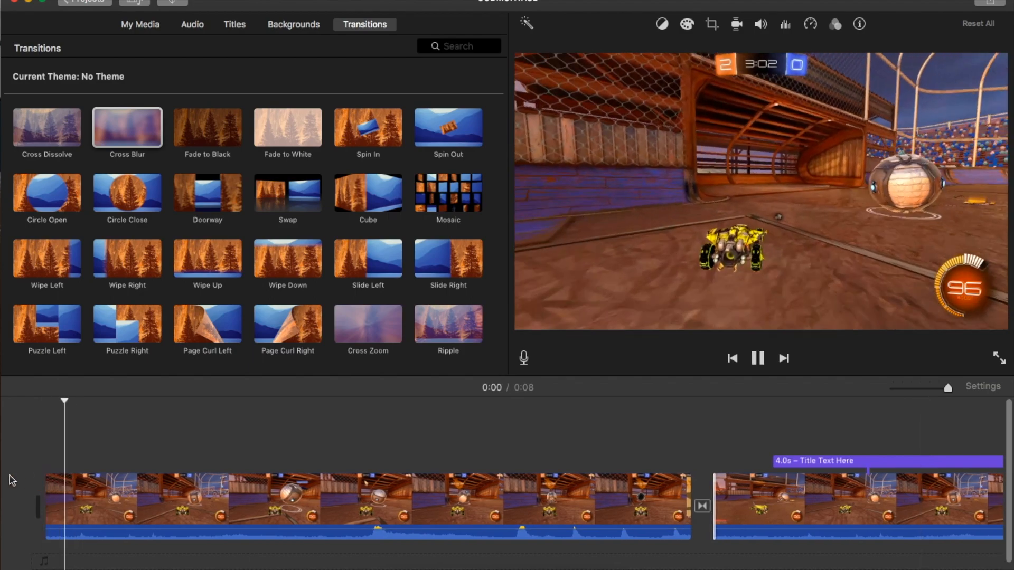
key("space")
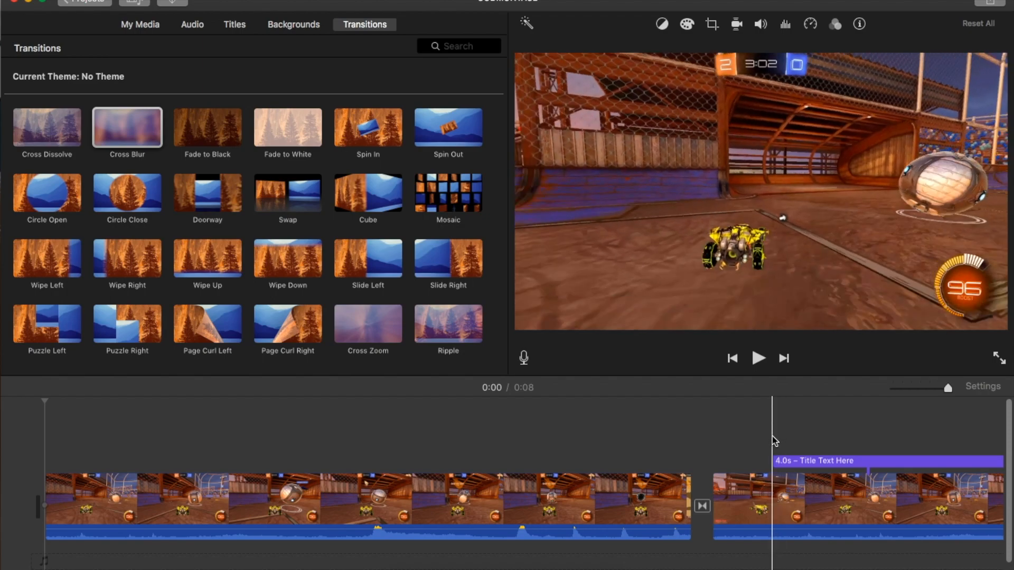
Split the second clip shortly after the transition, where the title begins
left_click(701, 442)
left_click(774, 512)
key("super+b")
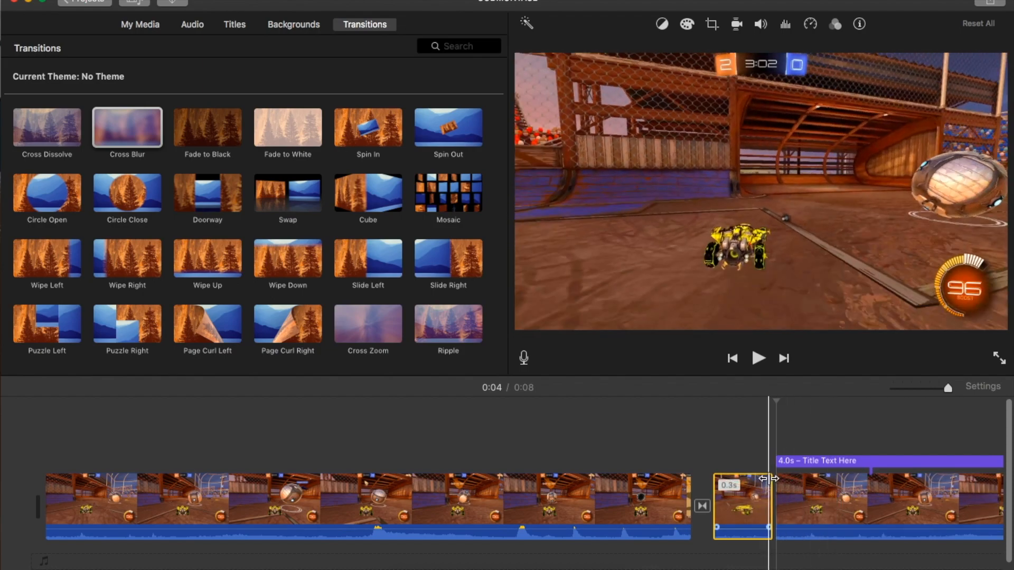
left_click(799, 490)
key("Delete")
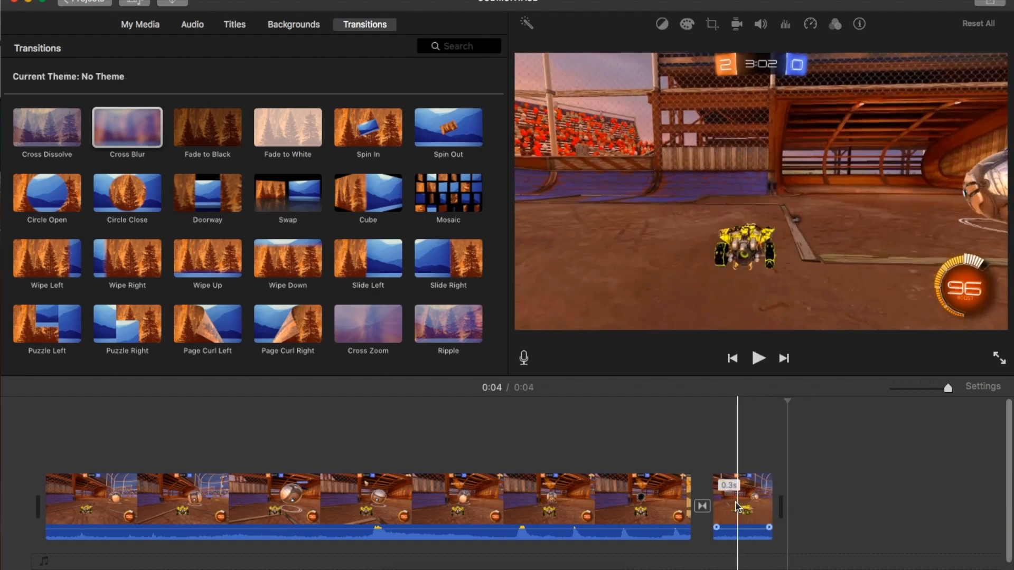
key("space")
key("super+z")
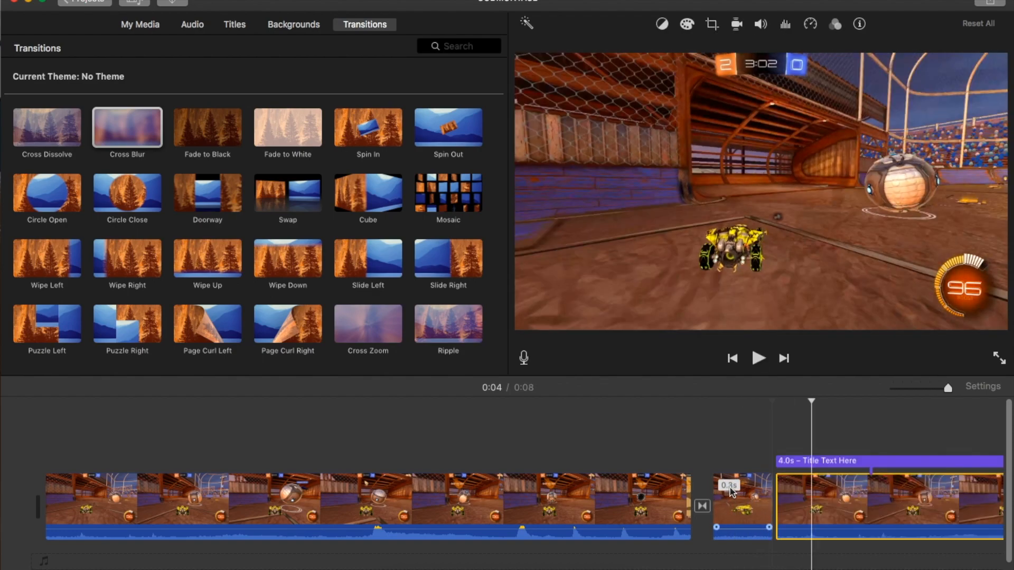
Extend the start of the short middle clip to a 1.6 s length and delete the last clip together with its title
left_click(660, 508)
left_click_drag(660, 508, 472, 506)
left_click(766, 511)
key("super+b")
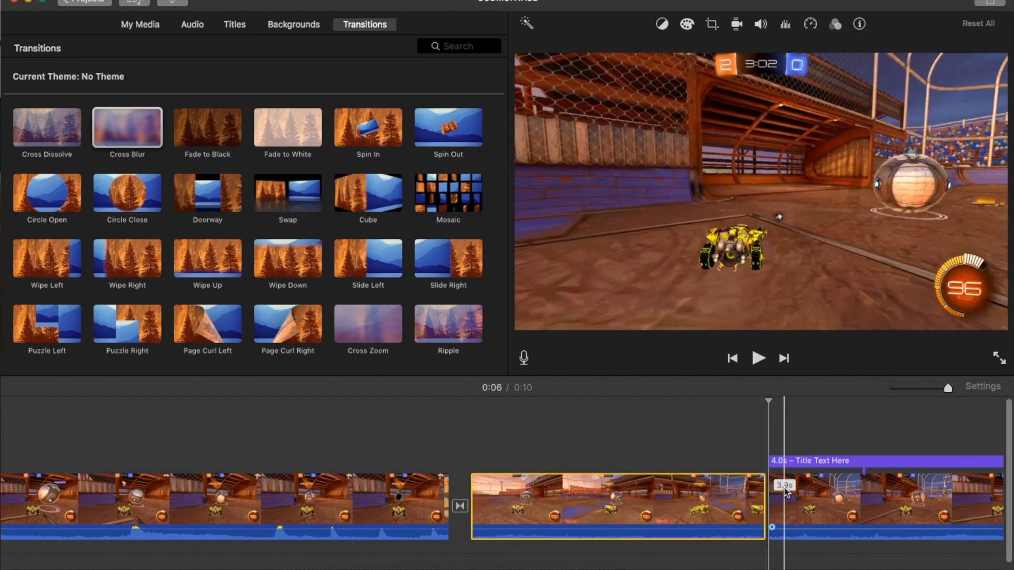
left_click(779, 490)
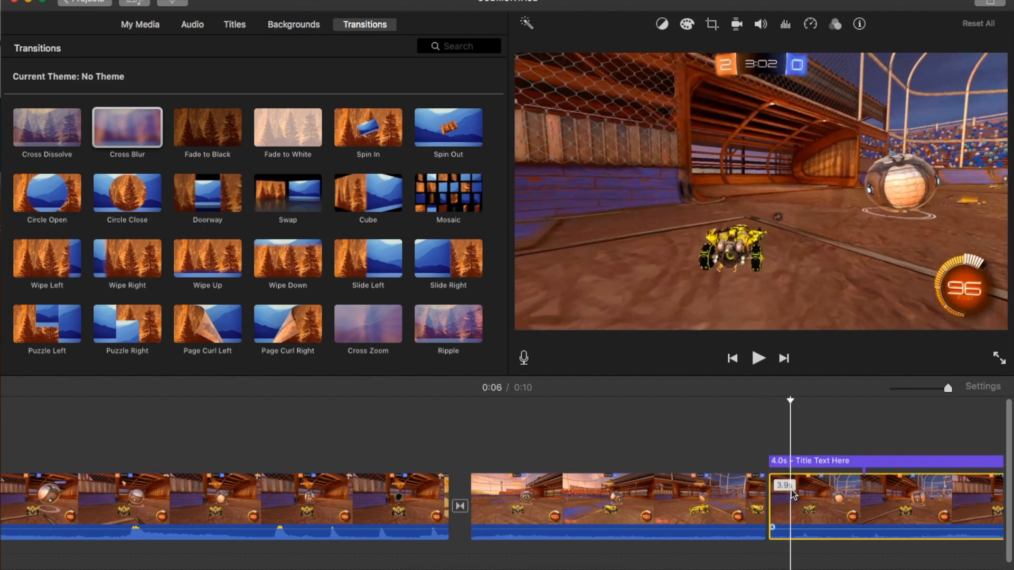
key("Delete")
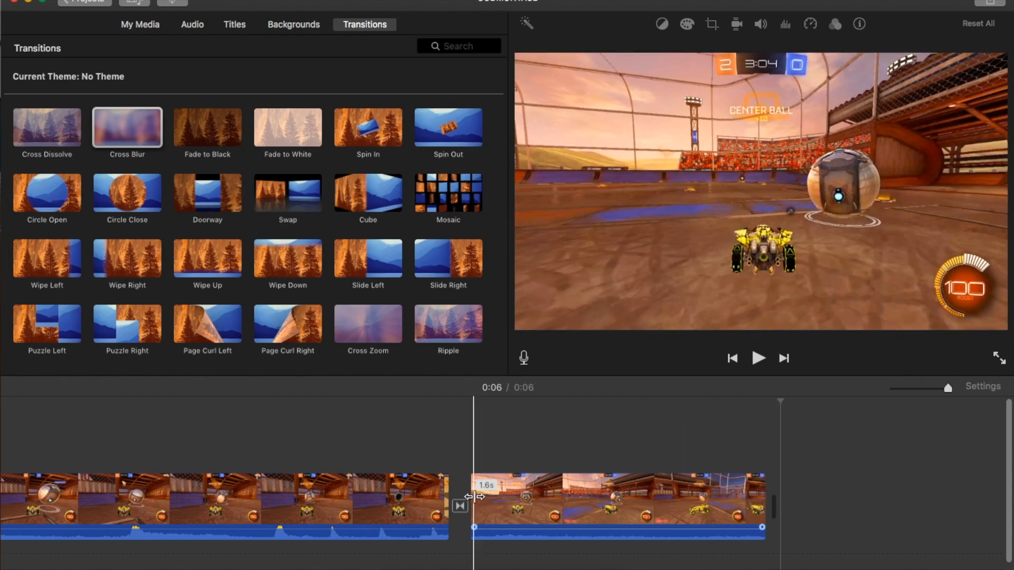
Trim the start of the last clip as far as the transition allows and play the sequence from the beginning
left_click_drag(473, 496, 856, 502)
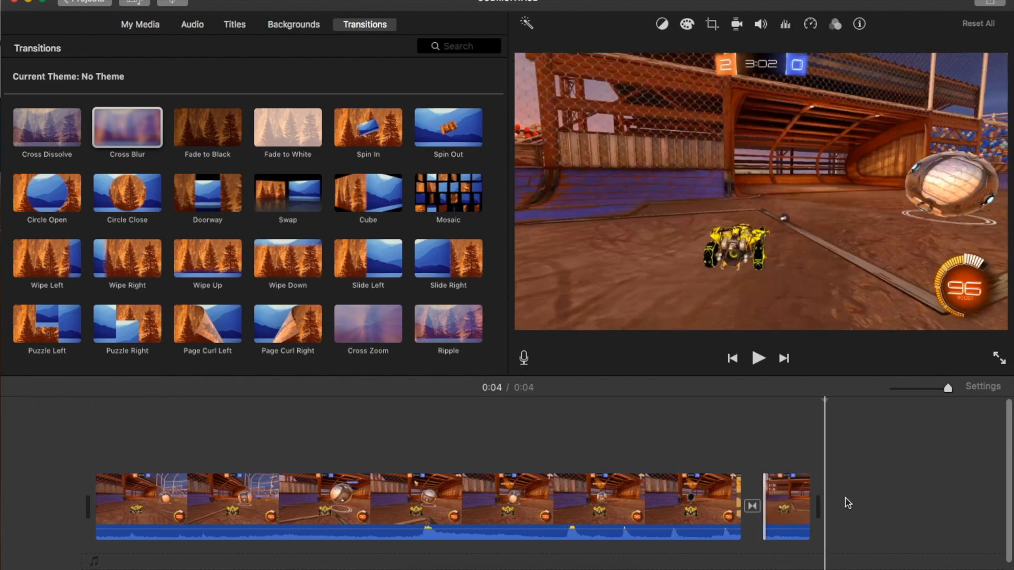
left_click_drag(766, 499, 931, 498)
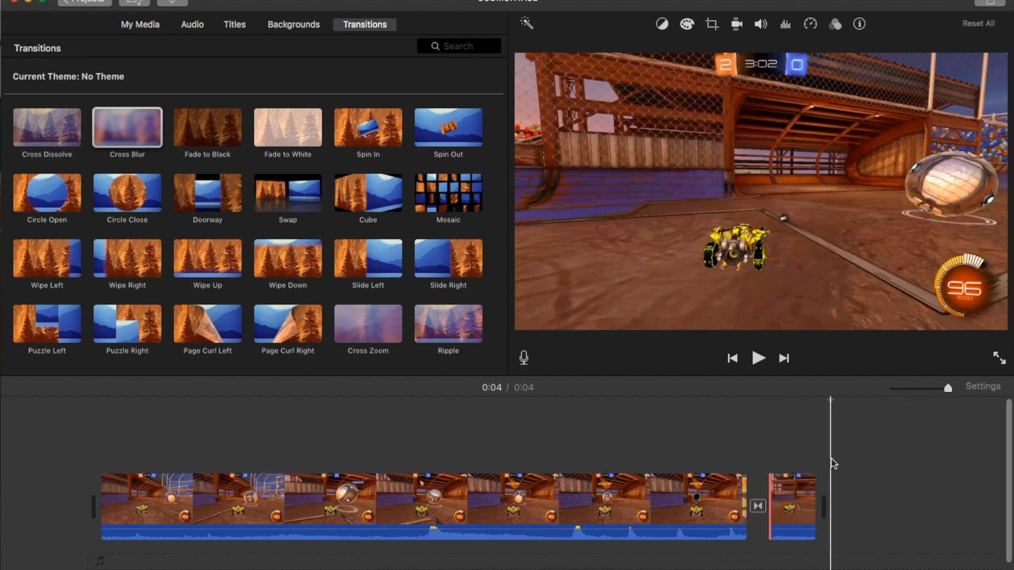
key("space")
key("space")
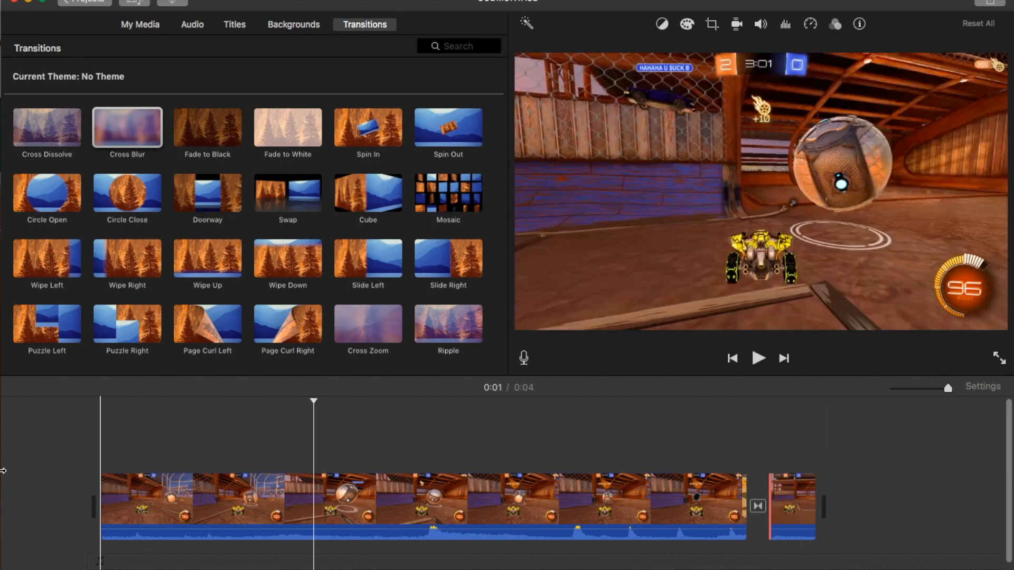
Play the edited sequence repeatedly to examine both clips and the transition between them
left_click(81, 462)
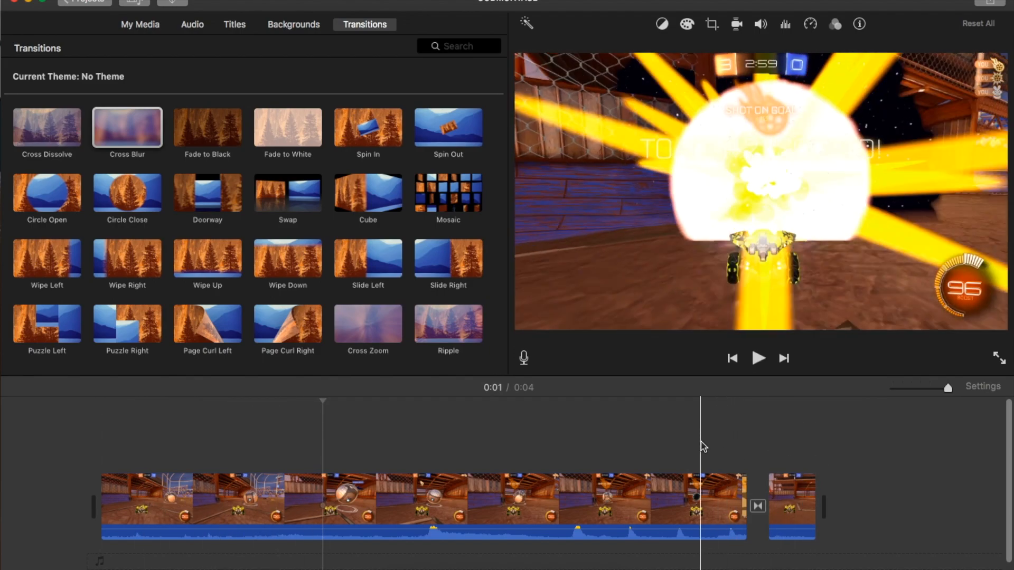
key("space")
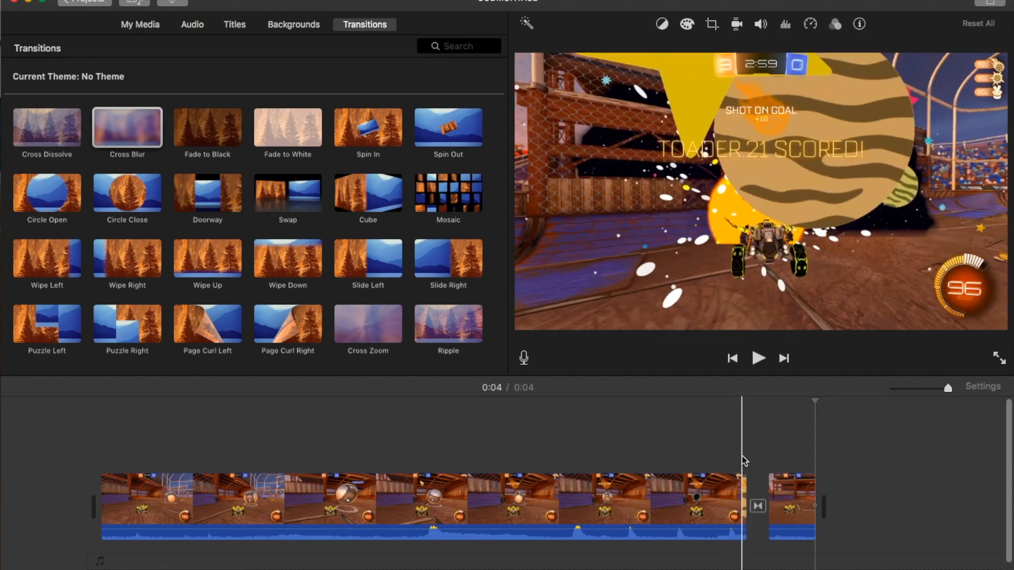
key("space")
key("space")
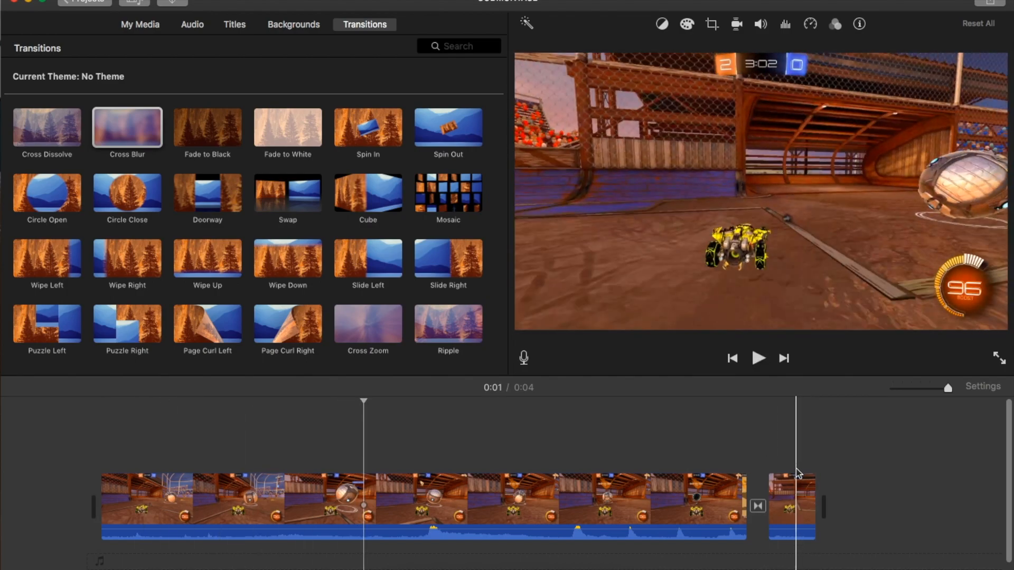
left_click(681, 429)
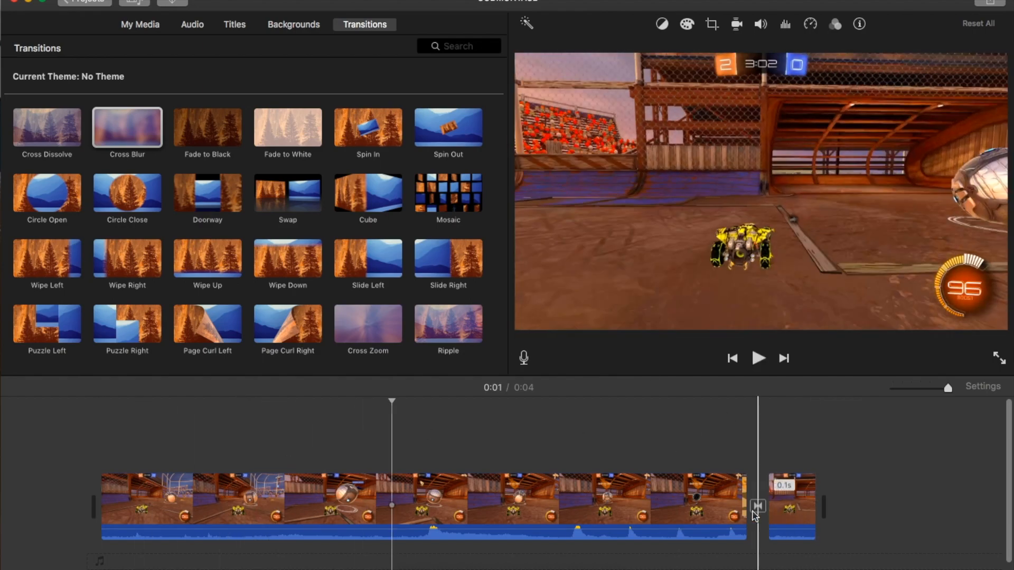
left_click(716, 493)
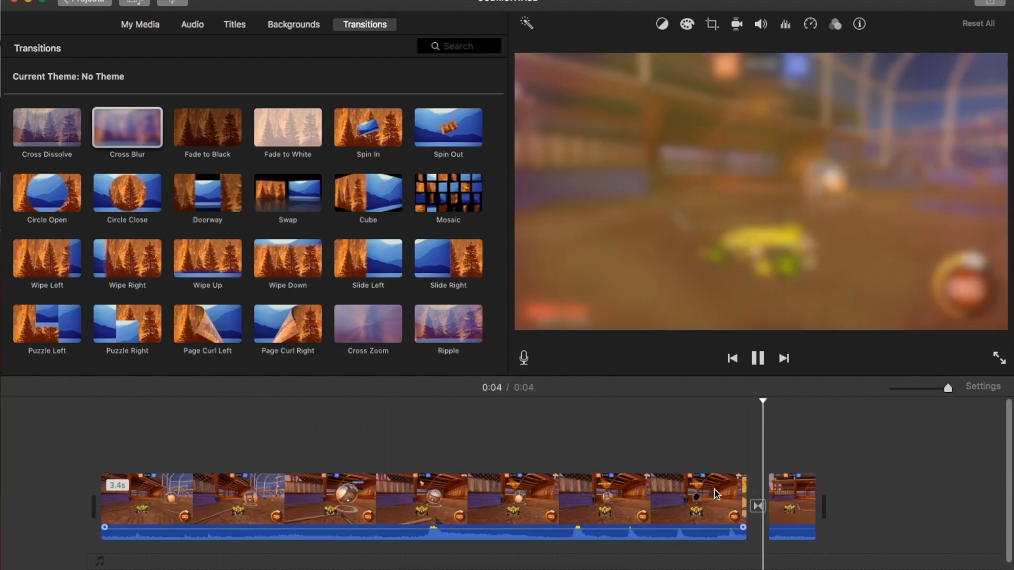
key("space")
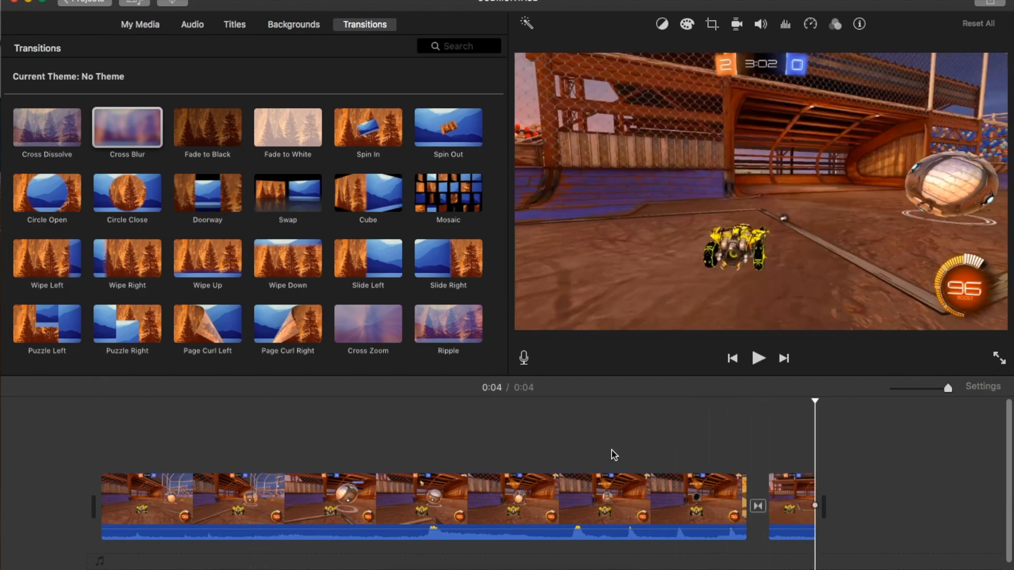
key("space")
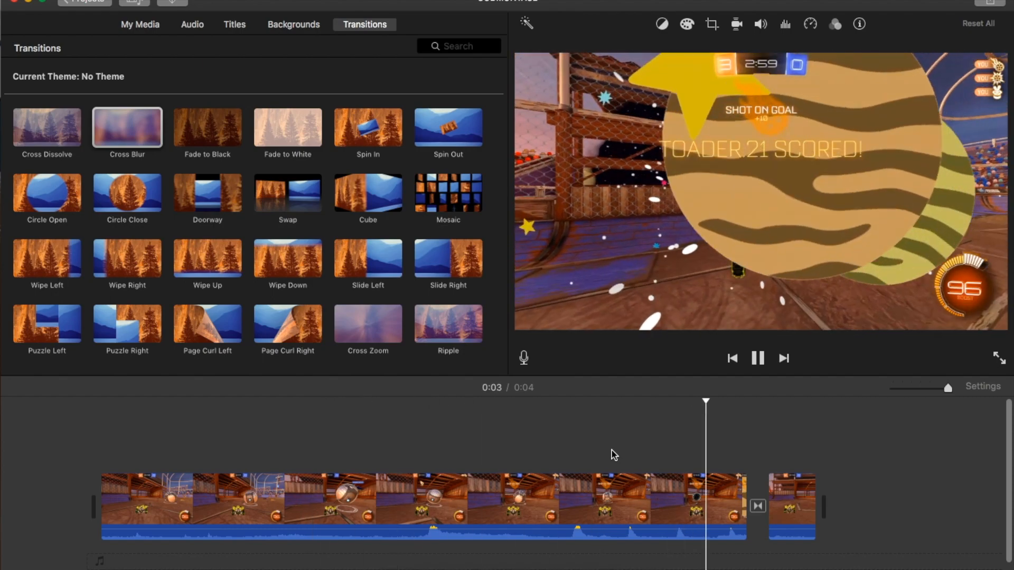
key("space")
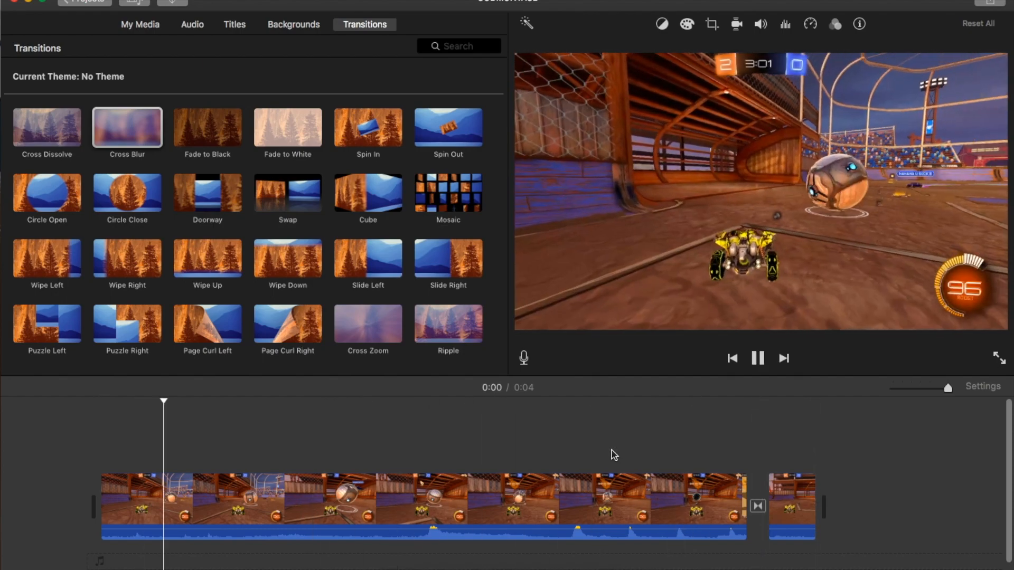